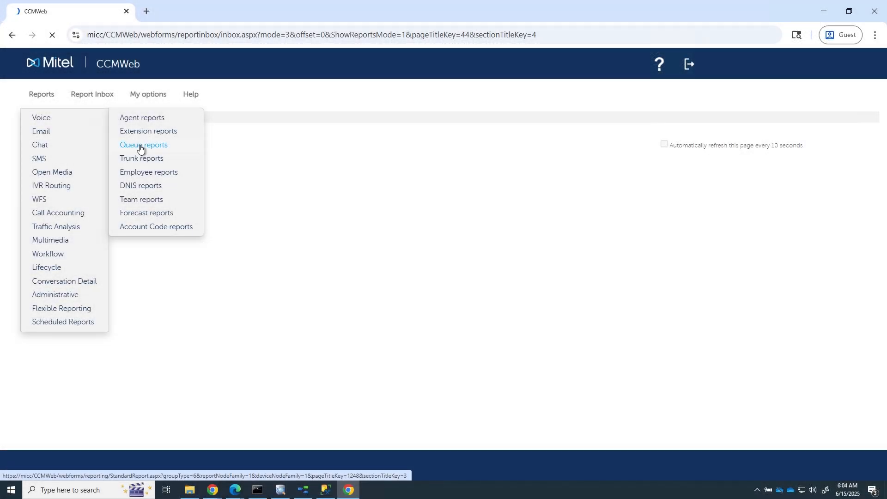
# Open the voice queue reports and choose the Queue Group Performance by Period report type
pyautogui.click(141, 147)
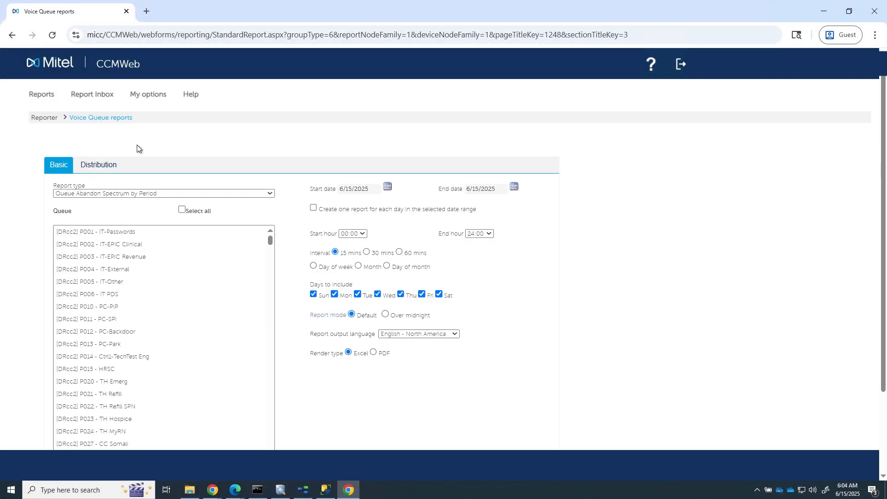
pyautogui.click(223, 194)
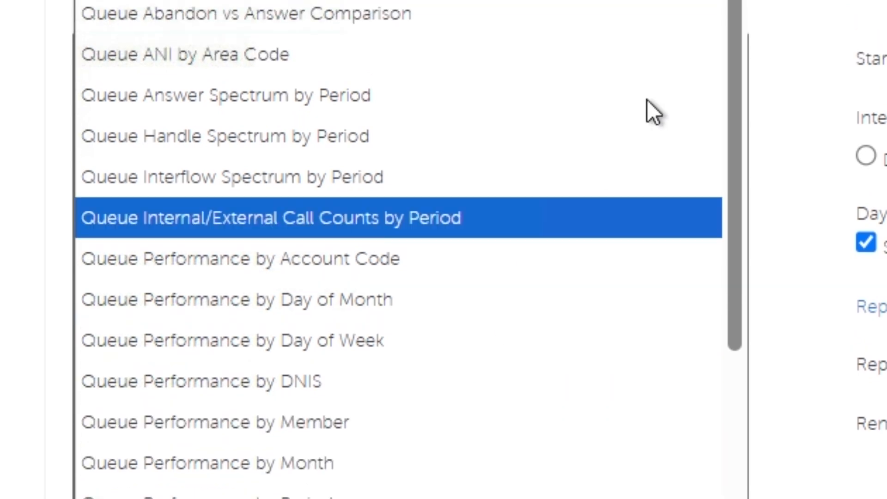
pyautogui.moveTo(734, 210); pyautogui.dragTo(704, 187)
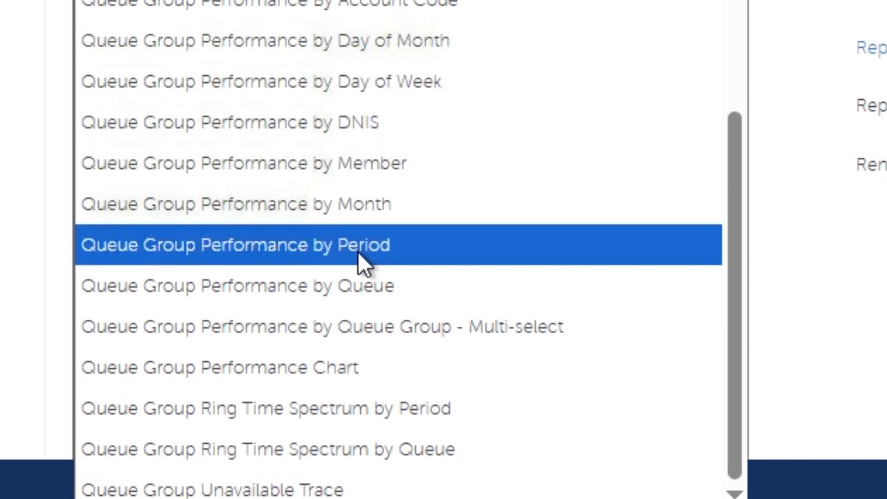
pyautogui.click(506, 244)
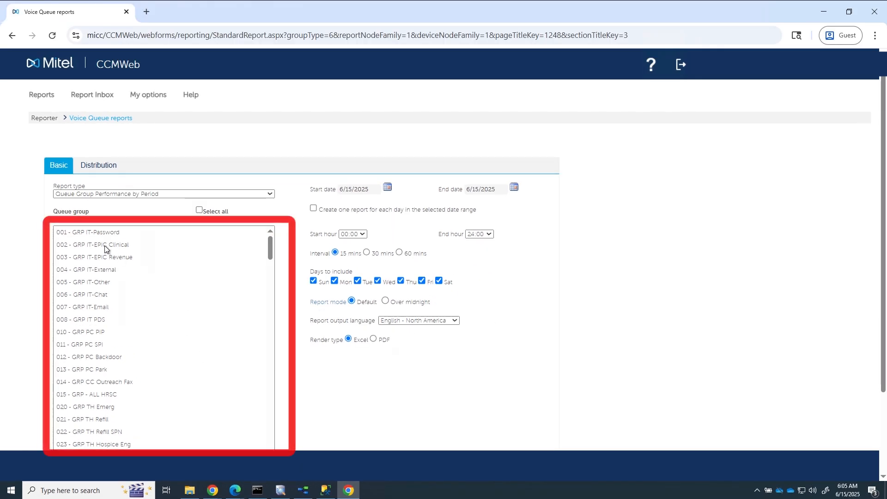
# Find 925 on the page and select the queue group 925 - CC - All Queues for the report
pyautogui.click(104, 250)
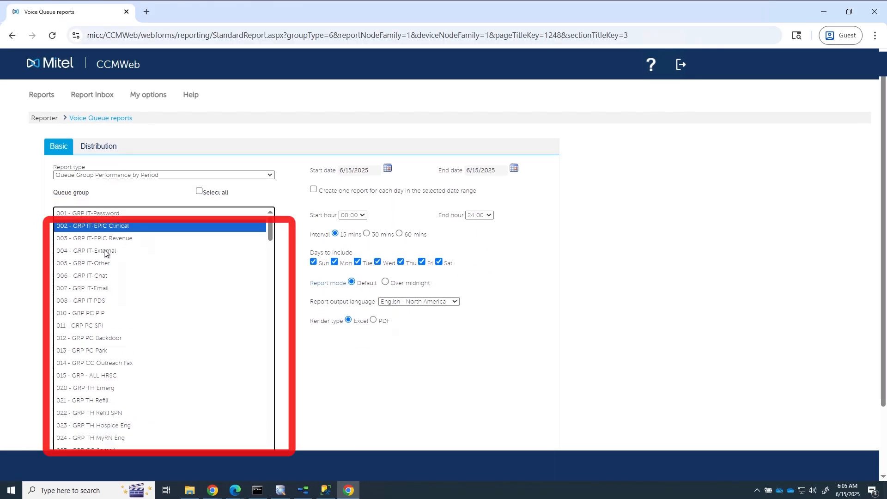
pyautogui.hotkey('ctrl', 'f')
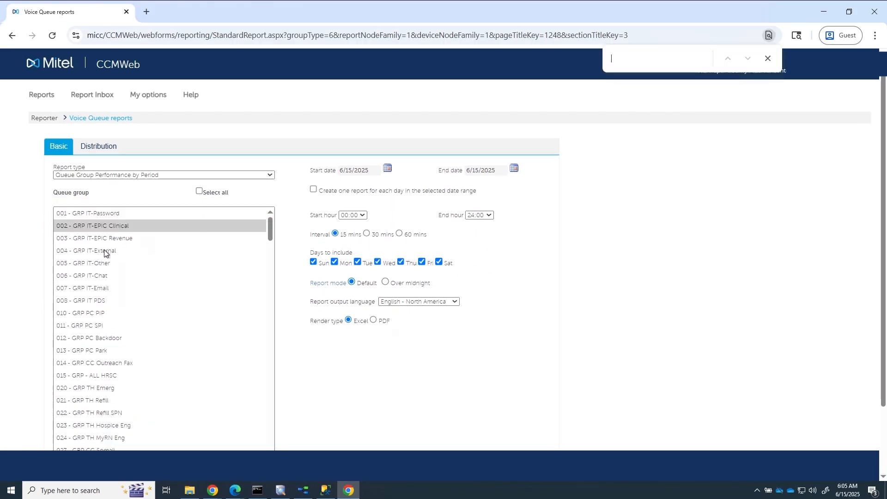
pyautogui.write('925')
pyautogui.click(72, 346)
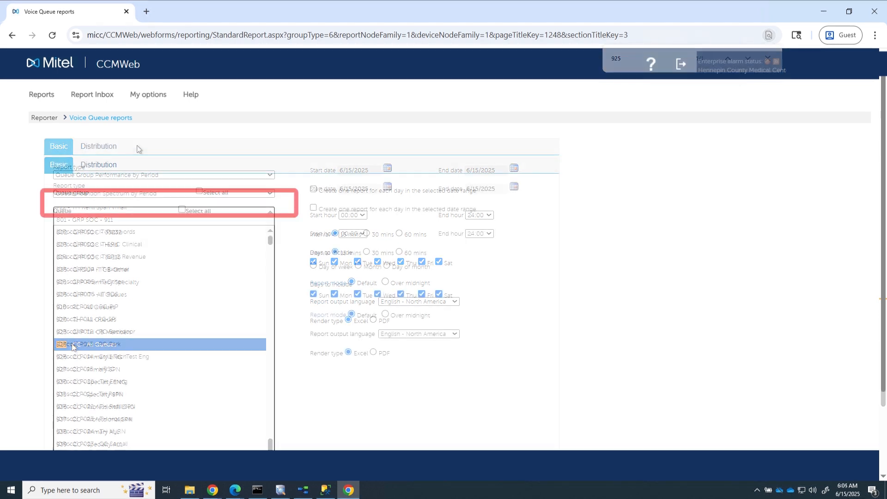
pyautogui.click(223, 197)
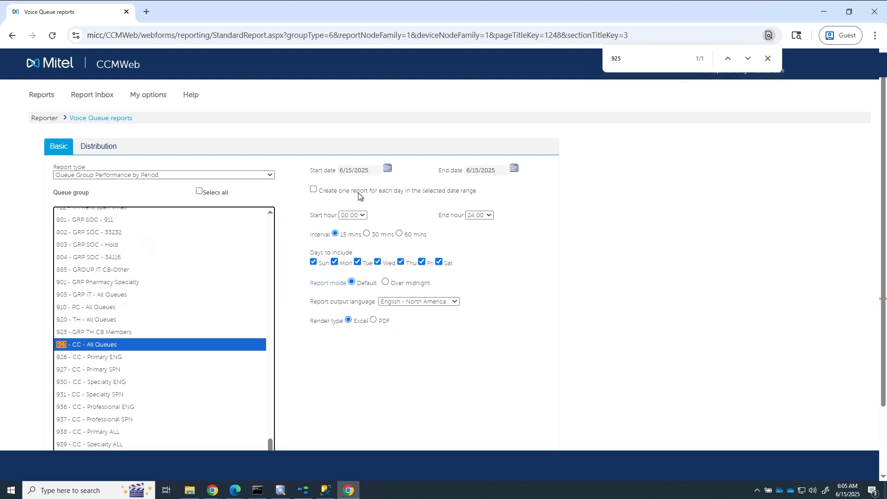
# Set the report's date range from 5/1/2025 to 5/31/2025
pyautogui.click(387, 169)
pyautogui.click(345, 182)
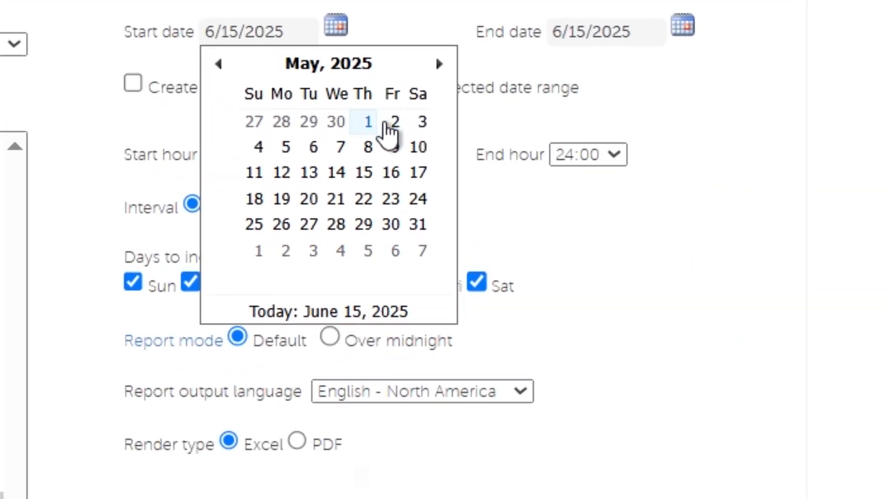
pyautogui.click(372, 132)
pyautogui.click(668, 48)
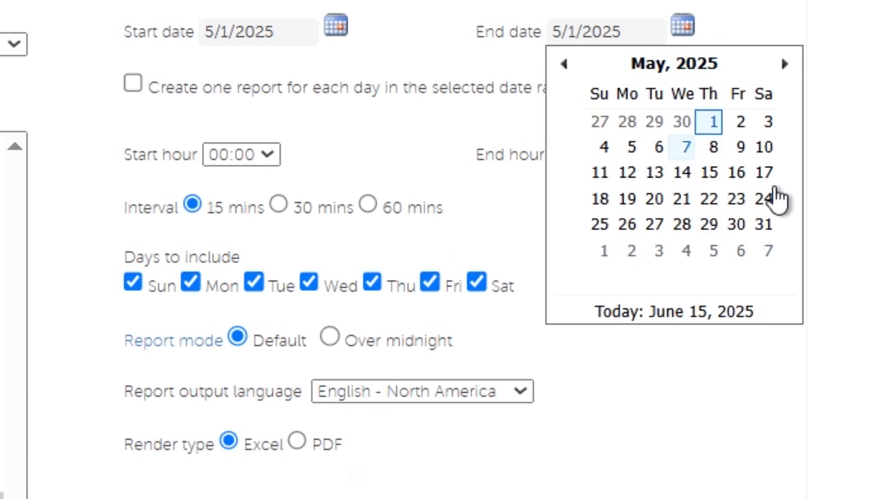
pyautogui.click(768, 226)
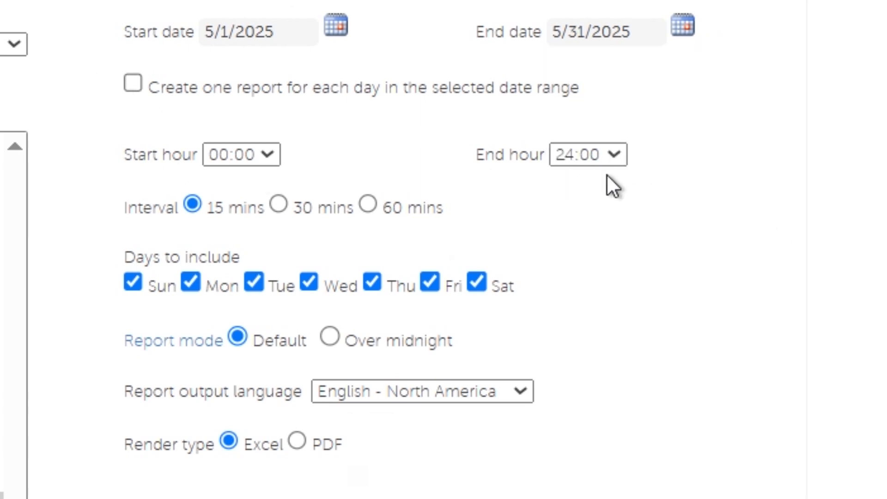
# Limit the report to a start hour of 07:00 and an end hour of 18:00
pyautogui.click(276, 160)
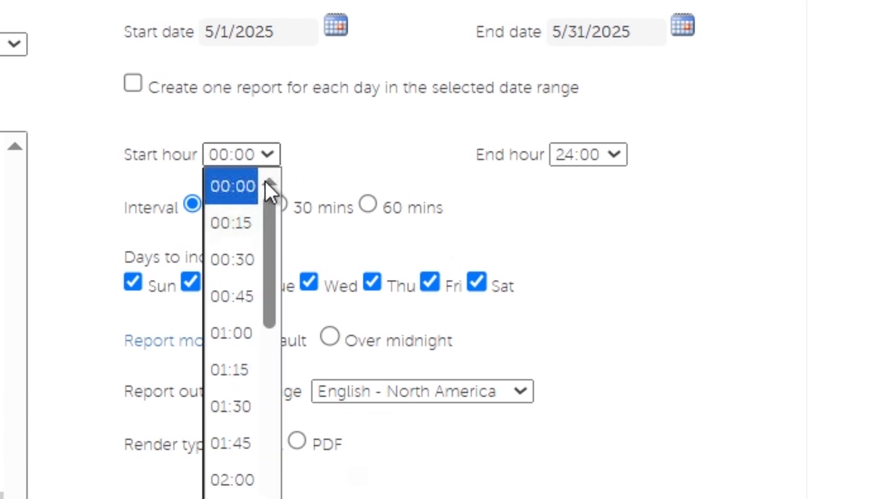
pyautogui.moveTo(272, 246); pyautogui.dragTo(275, 386)
pyautogui.click(247, 464)
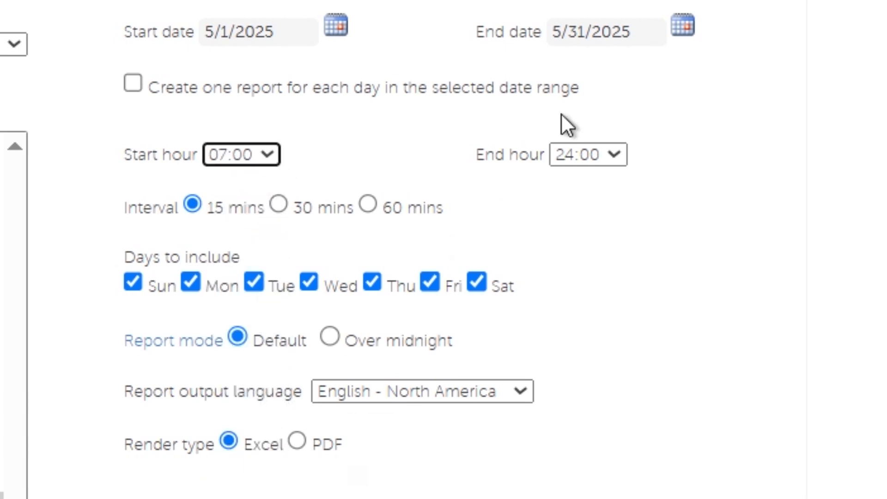
pyautogui.click(623, 153)
pyautogui.scroll(6, 596, 416)
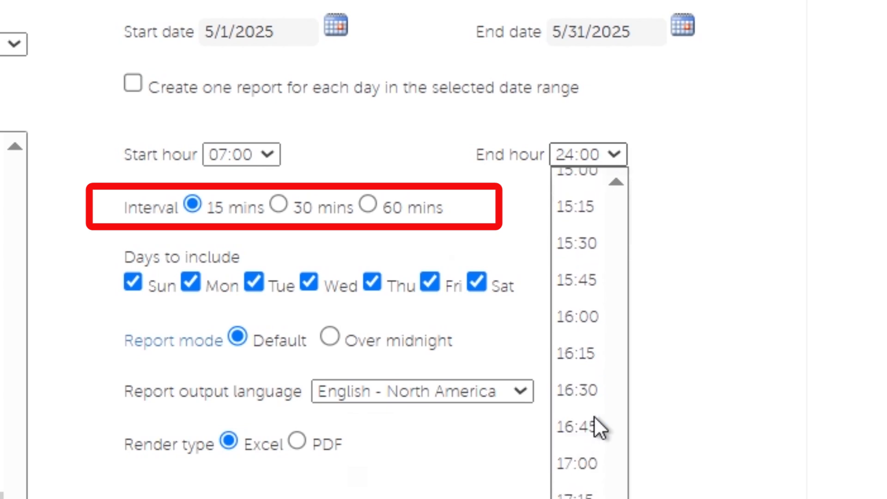
pyautogui.scroll(2, 603, 395)
pyautogui.scroll(-4, 599, 401)
pyautogui.click(583, 308)
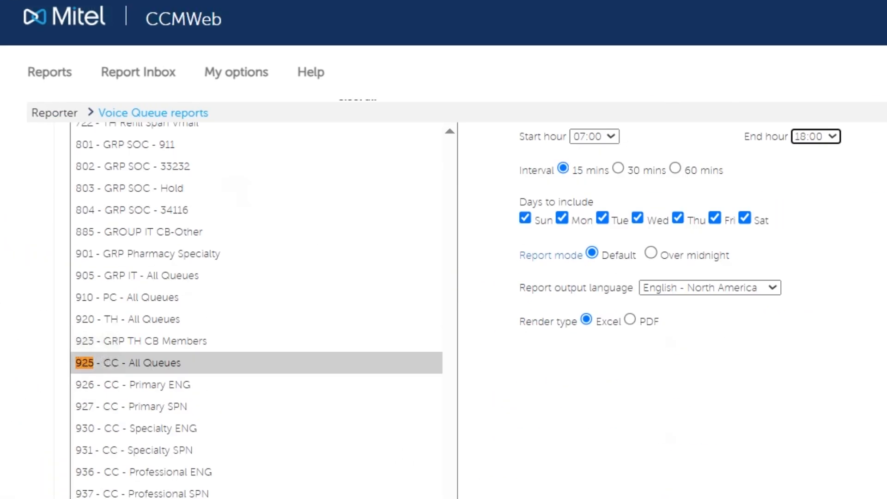
# Set the report's distribution to a specific email address, enter the recipient's email, and submit the report
pyautogui.scroll(3, 444, 310)
pyautogui.click(155, 197)
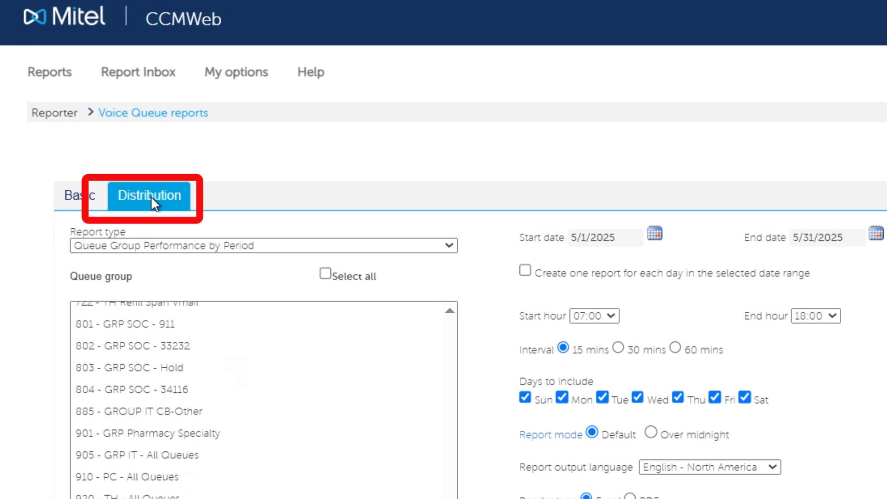
pyautogui.click(151, 197)
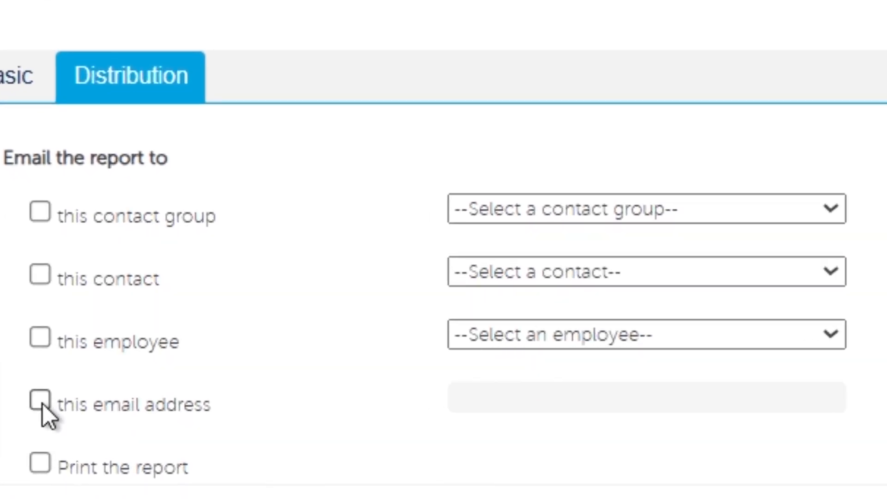
pyautogui.click(127, 378)
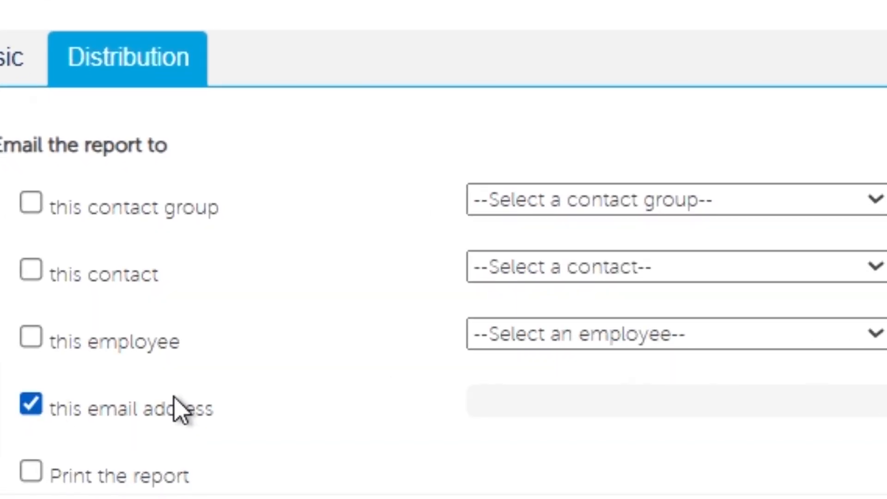
pyautogui.click(522, 415)
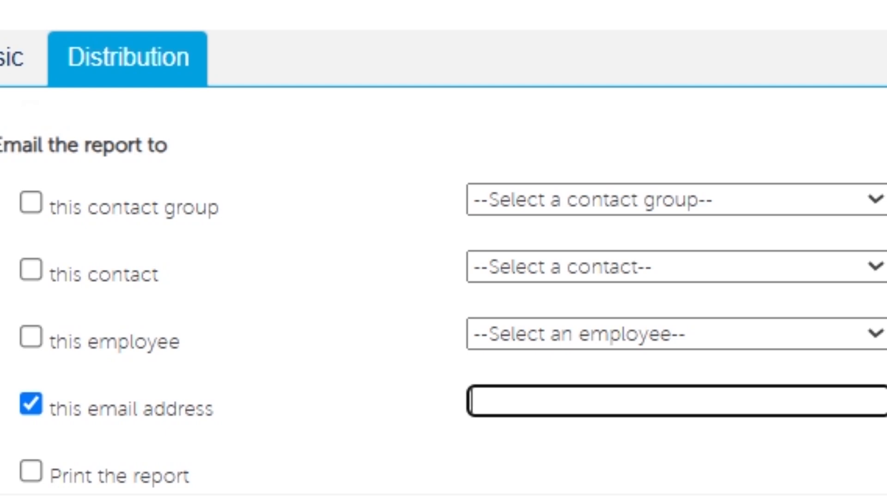
pyautogui.write('yourem')
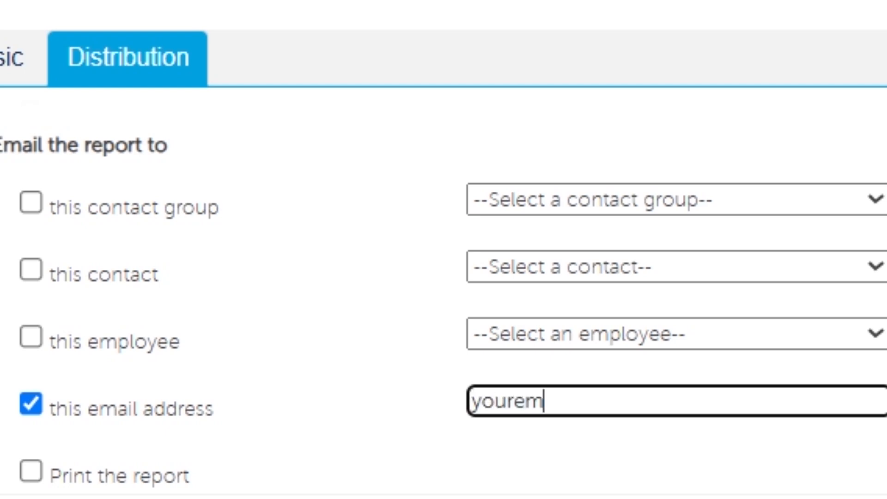
pyautogui.write('ail@youdomain.')
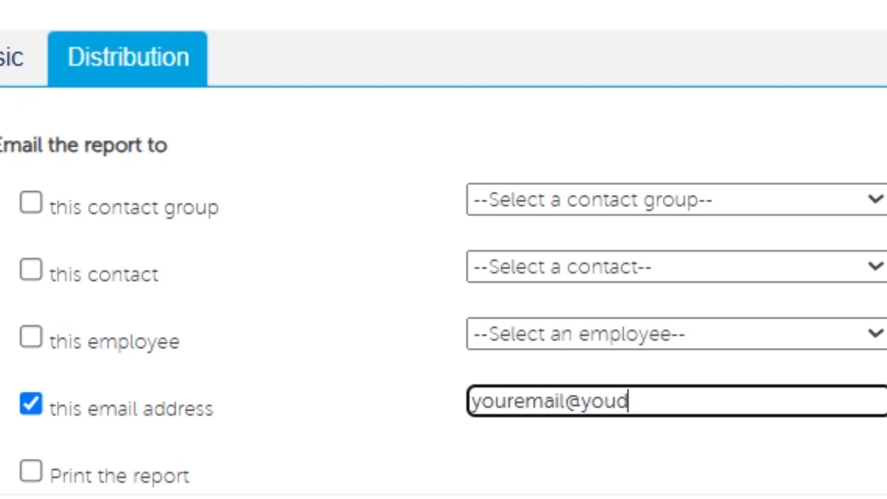
pyautogui.write('com')
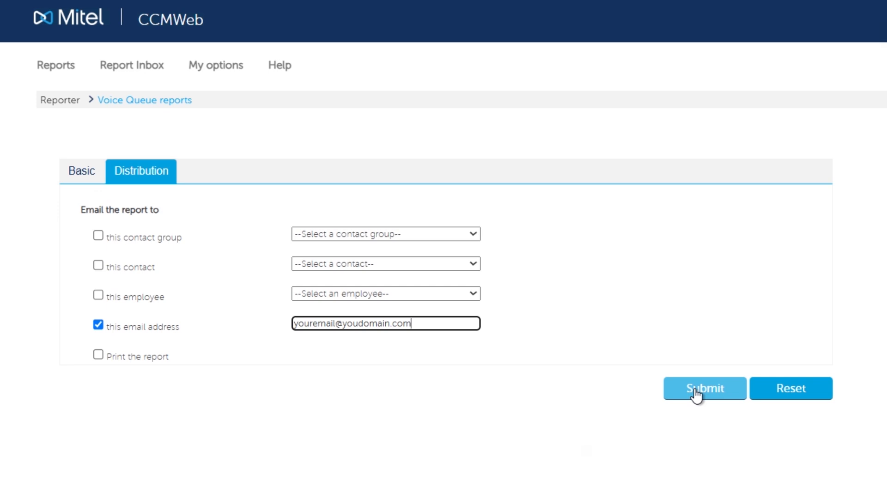
pyautogui.click(697, 394)
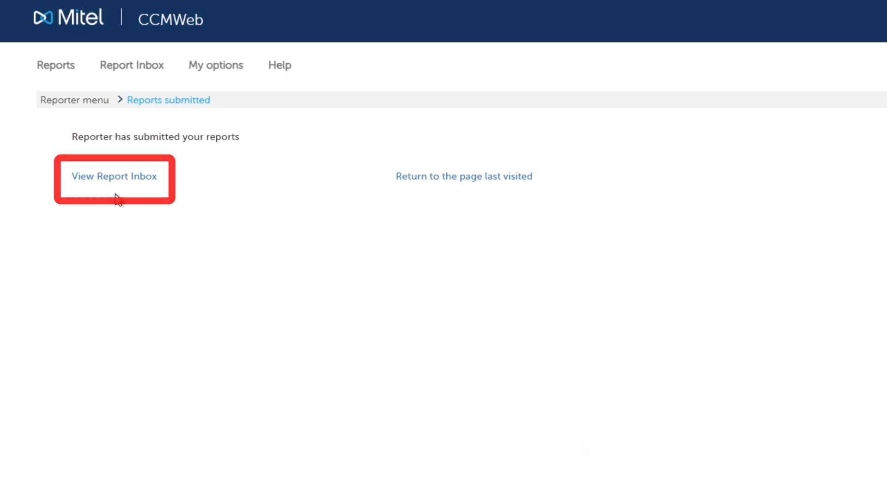
# Open today's reports in the Report Inbox and refresh the list, with automatic refresh every 10 seconds enabled
pyautogui.moveTo(119, 72)
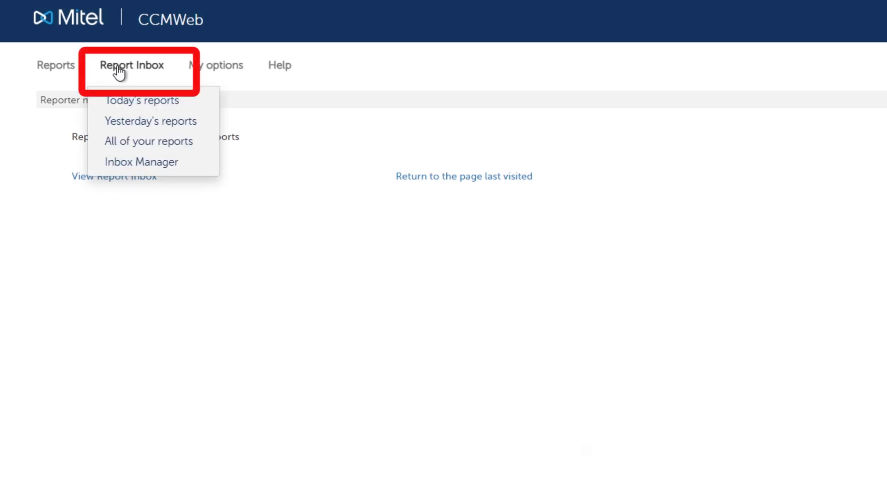
pyautogui.click(134, 107)
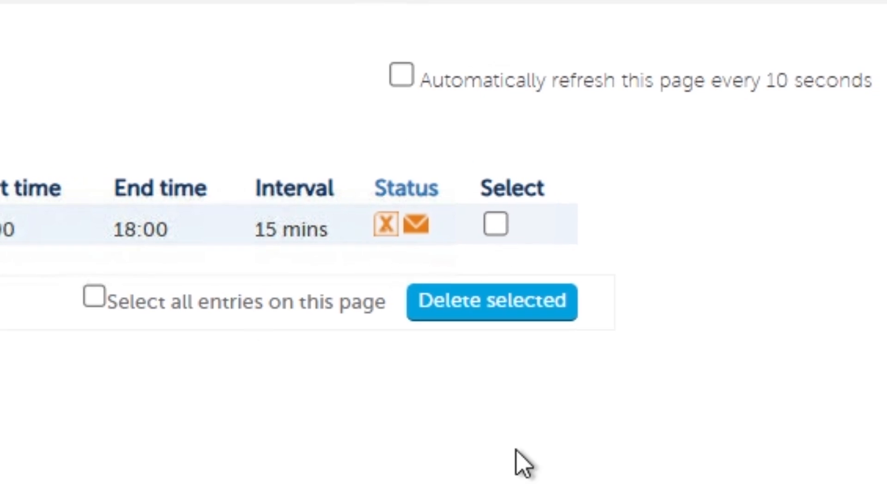
pyautogui.click(407, 75)
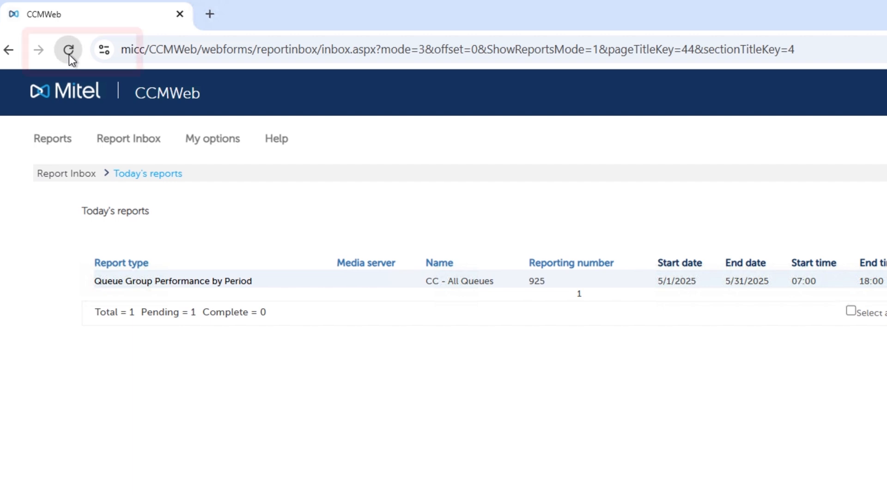
pyautogui.click(68, 55)
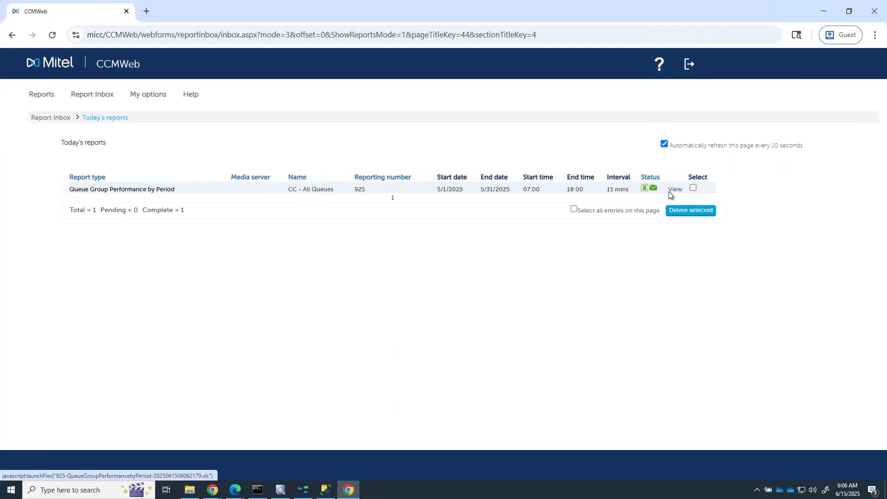
# View the completed Queue Group Performance by Period report and save its .xls file in the Downloads folder
pyautogui.click(673, 190)
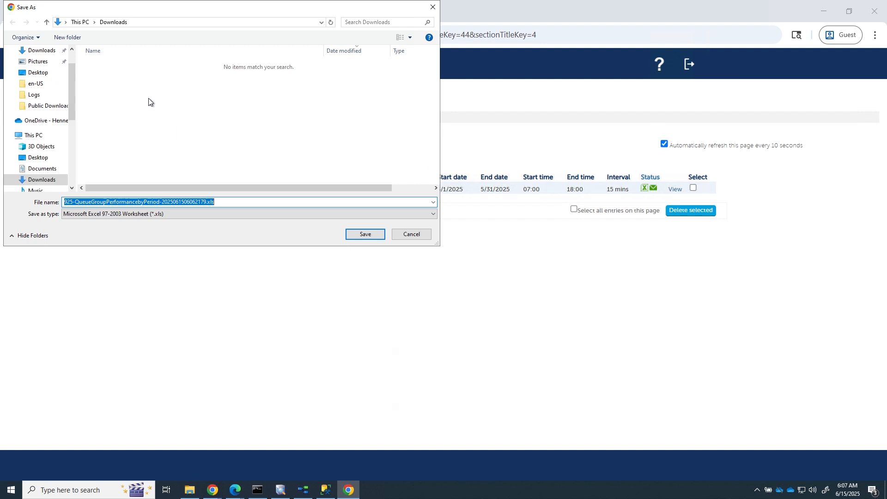
pyautogui.click(375, 236)
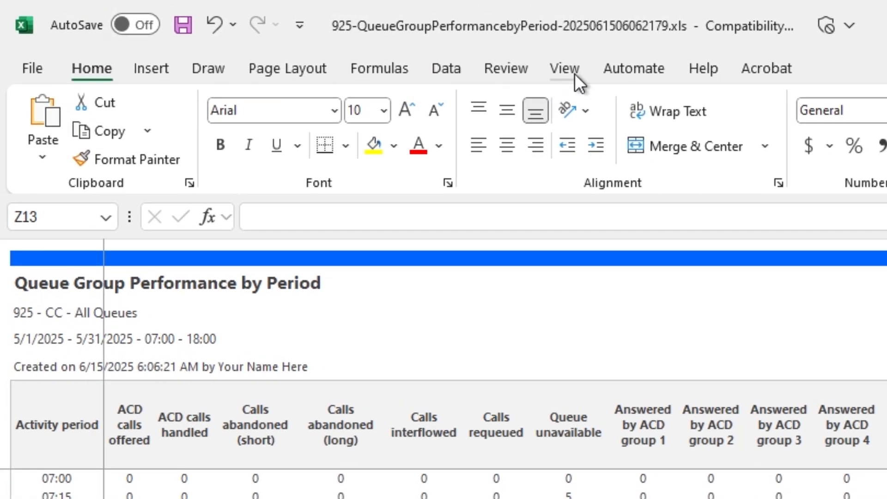
# In the report workbook opened in Excel, turn on the row and column headings
pyautogui.click(575, 73)
pyautogui.click(747, 108)
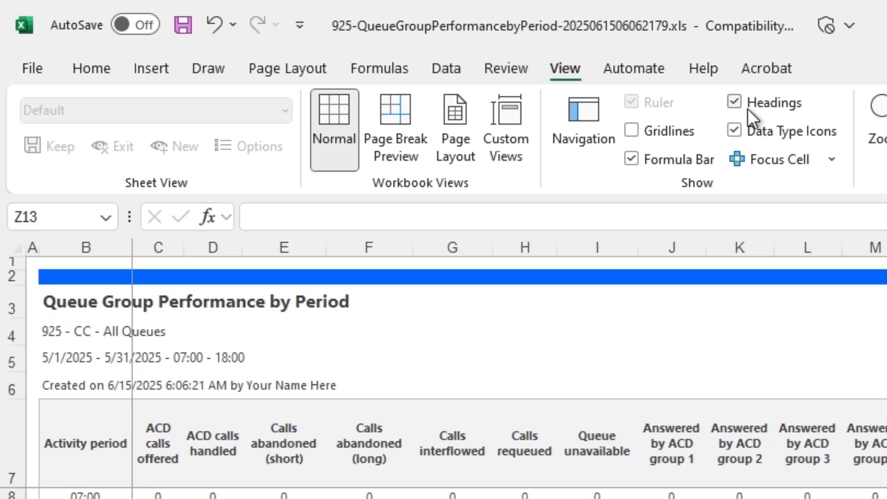